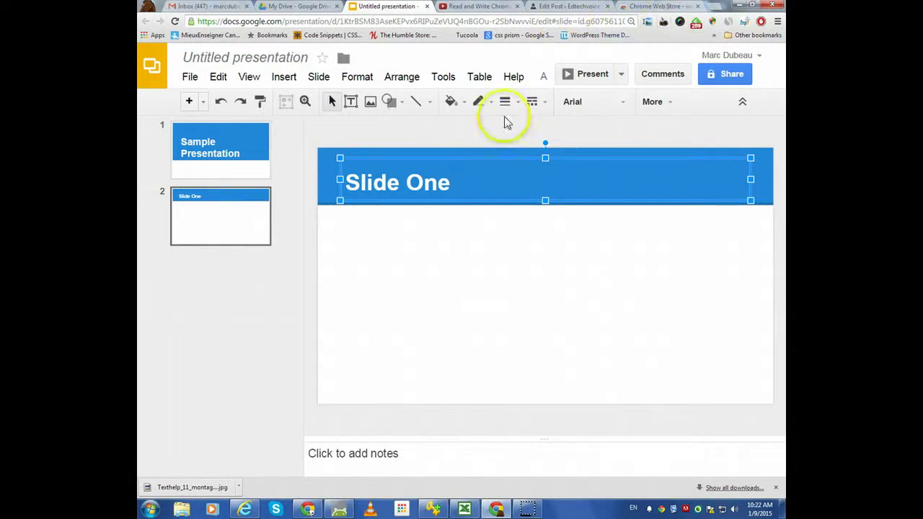
- Return to the Chrome Web Store results for webpagescreenshot and select the search term
left_click(645, 6)
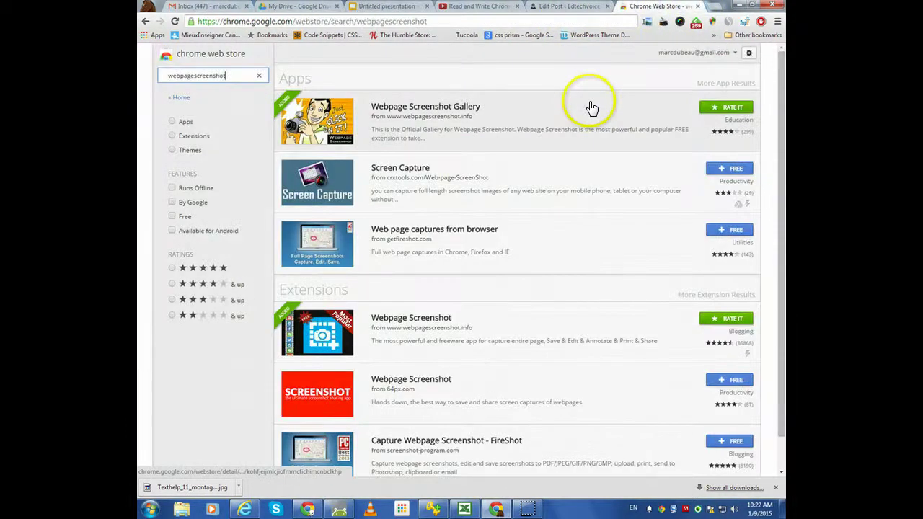
left_click(170, 76)
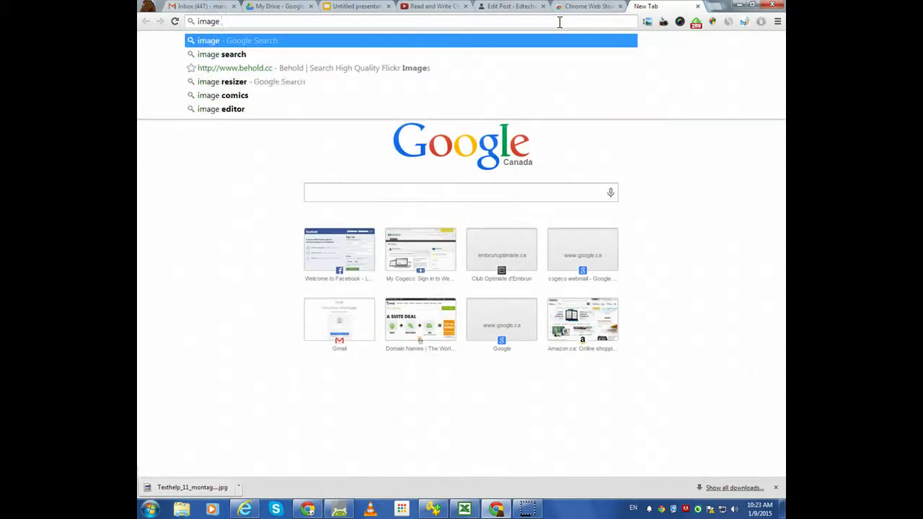
- Search Google for 'butterfly' and show only image results
key("BackSpace")
key("BackSpace")
key("BackSpace")
key("BackSpace")
key("BackSpace")
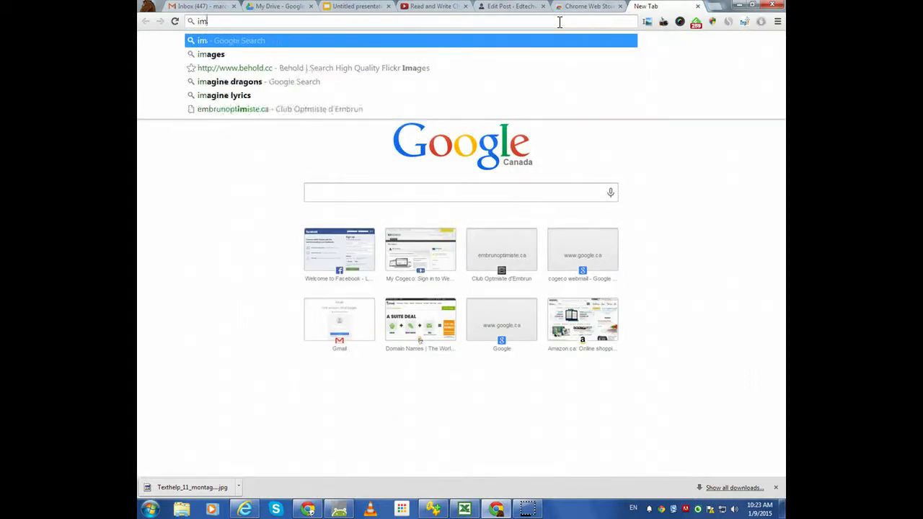
type("butter")
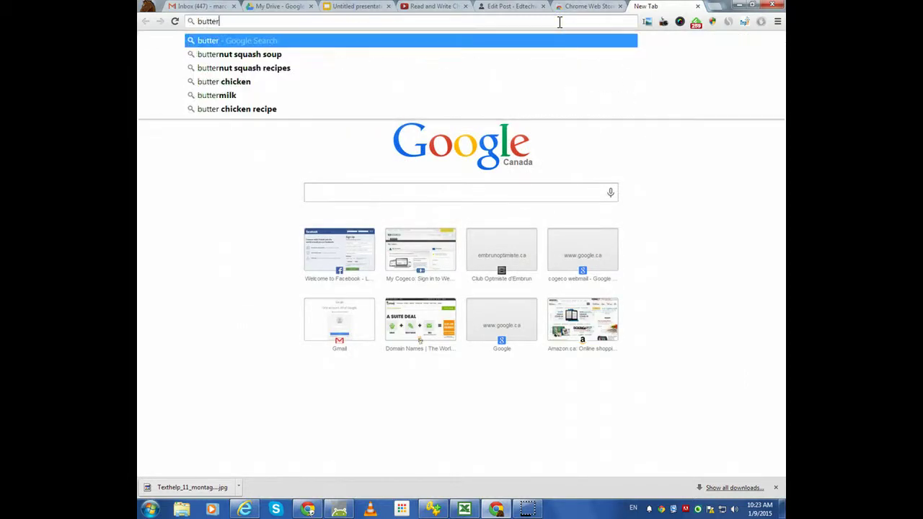
type("fly")
key("Return")
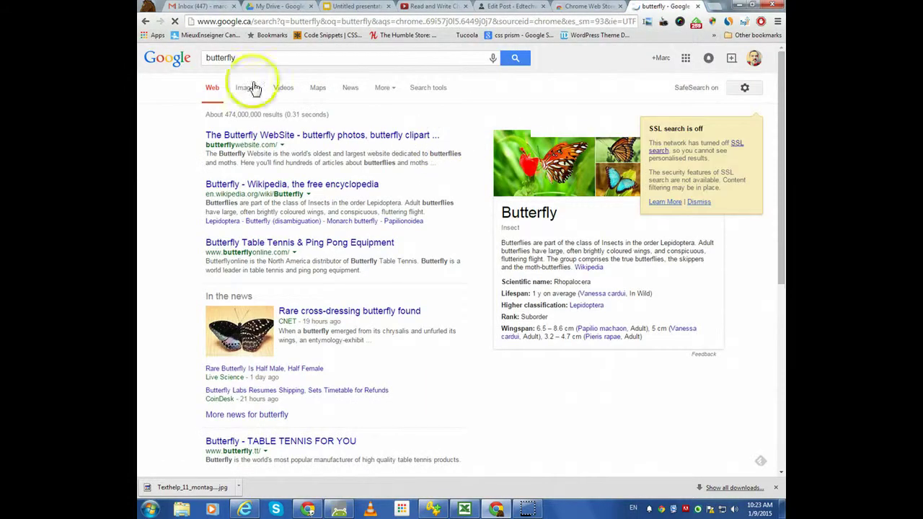
left_click(253, 89)
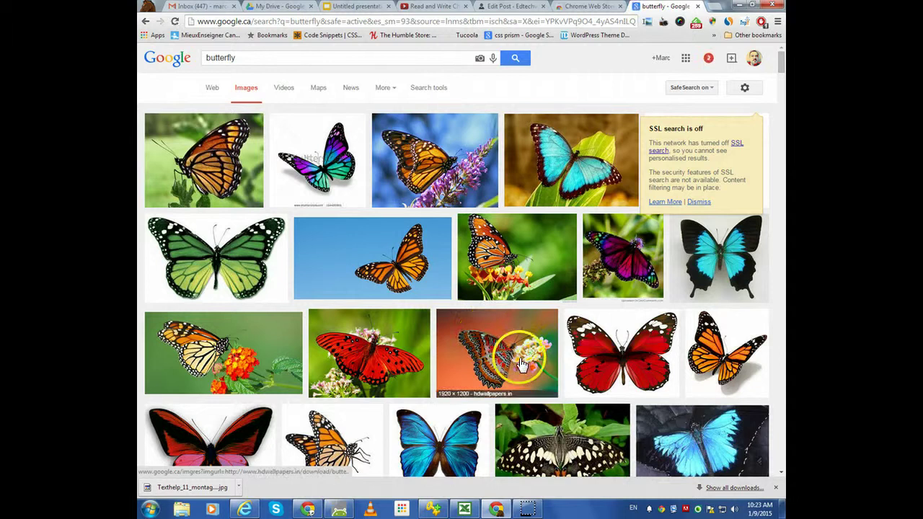
- Enlarge the orange butterfly image and take a visible-part capture with Webpage Screenshot
left_click(521, 364)
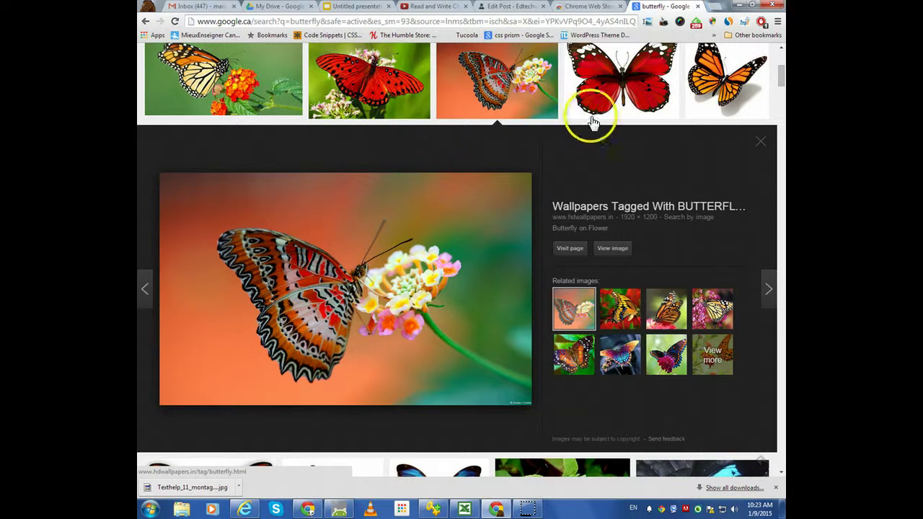
left_click(663, 23)
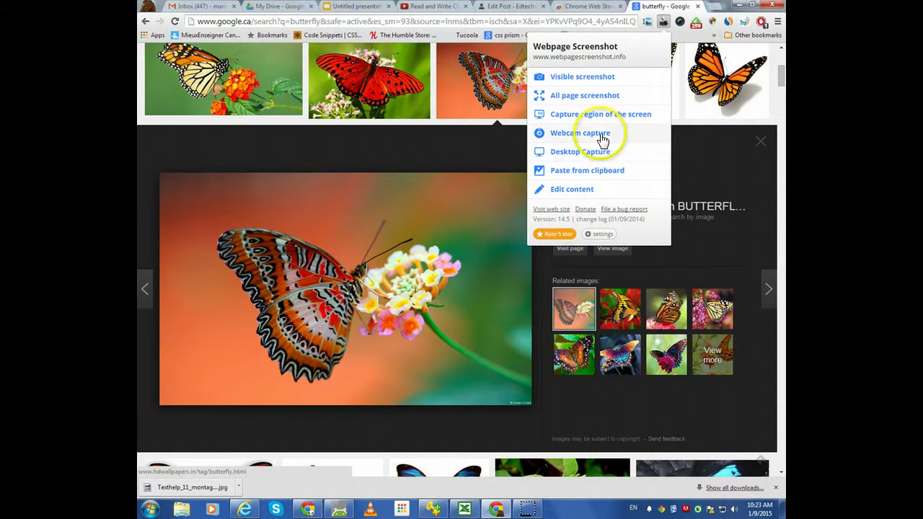
left_click(596, 76)
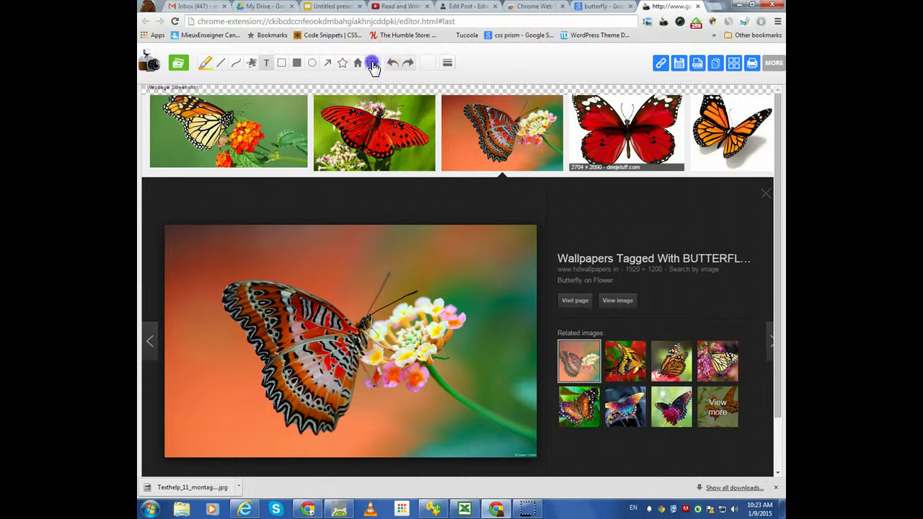
- Crop the capture to the butterfly photo and save it as a PNG
left_click(373, 63)
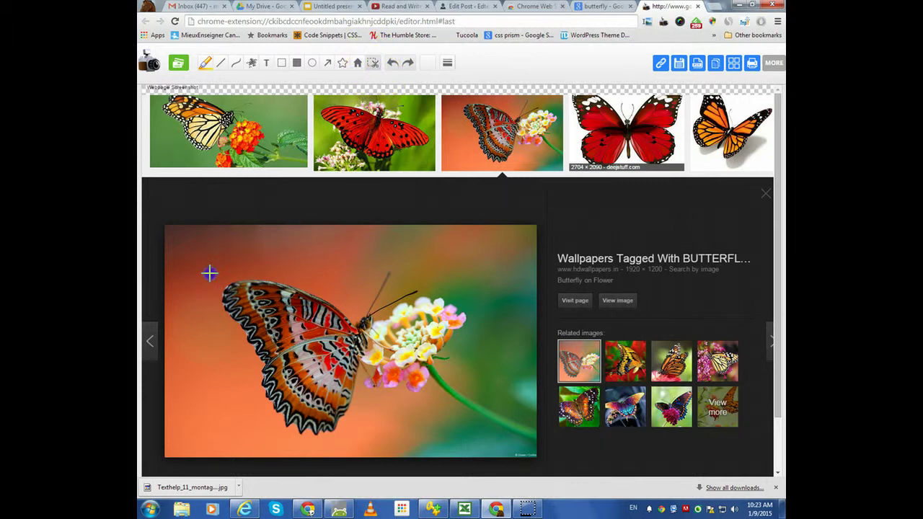
left_click_drag(210, 274, 495, 157)
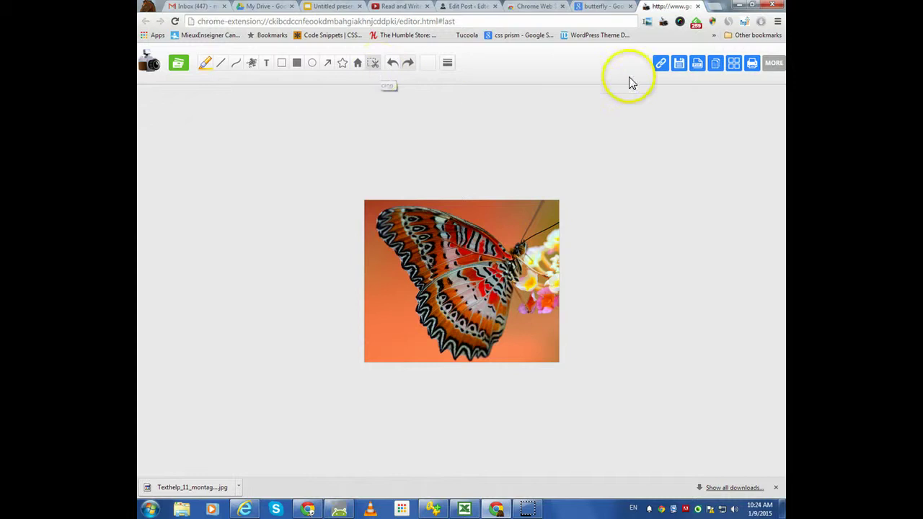
left_click(680, 69)
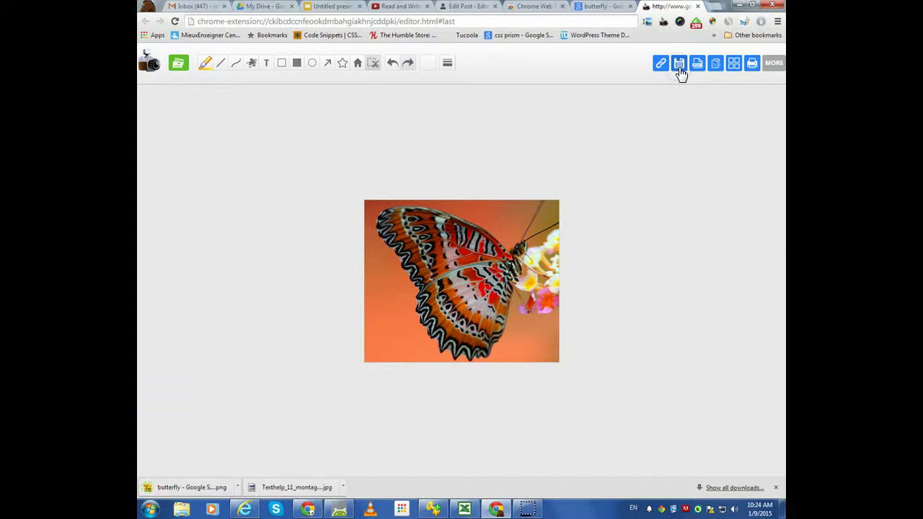
- Drag the downloaded butterfly PNG onto Slide One, then go back to the editor
left_click(333, 10)
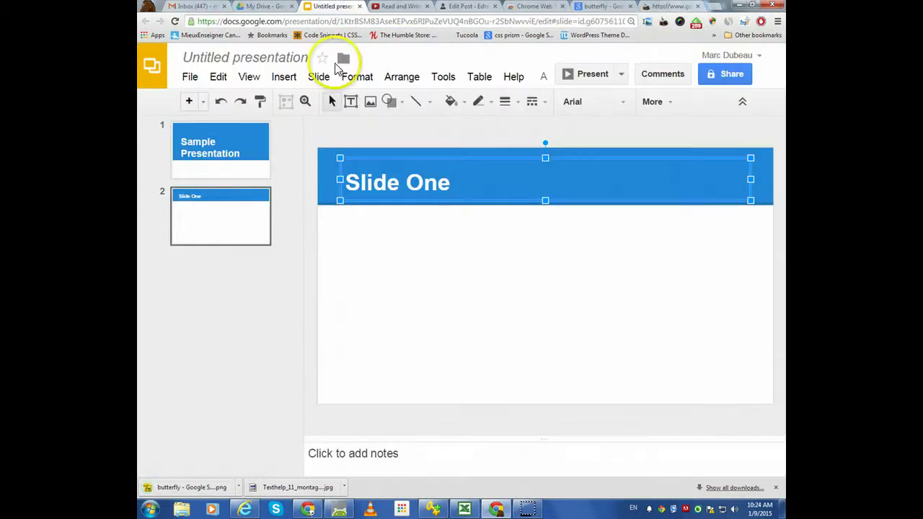
left_click_drag(219, 490, 448, 312)
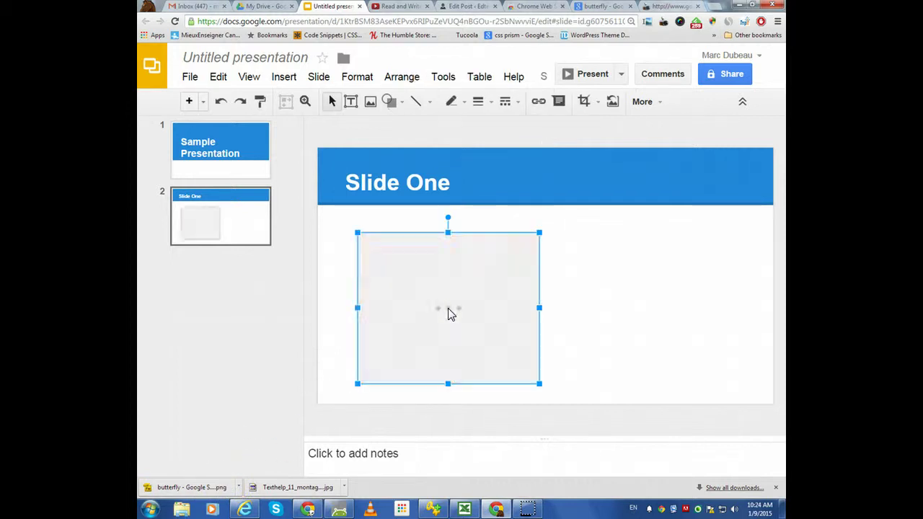
left_click(669, 7)
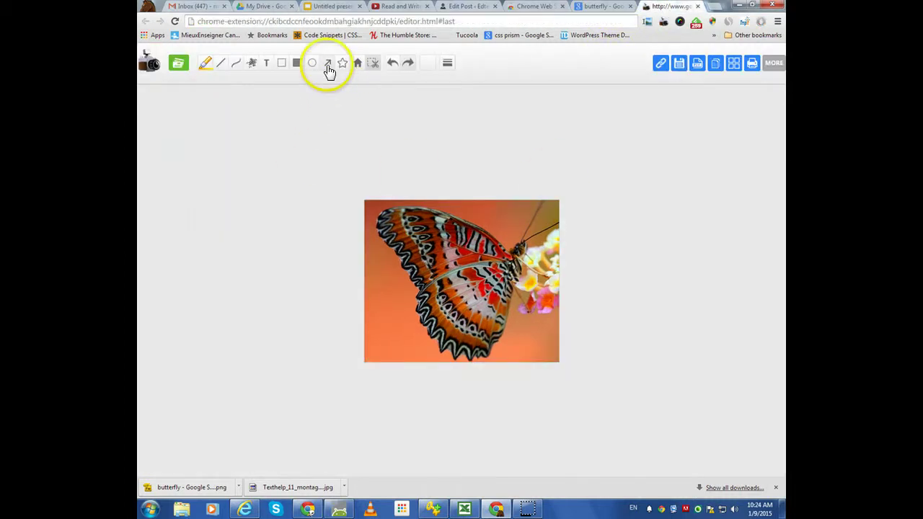
- Draw an arrow up at the butterfly's body and add a white 'Butterfly' label below the wing
left_click(328, 64)
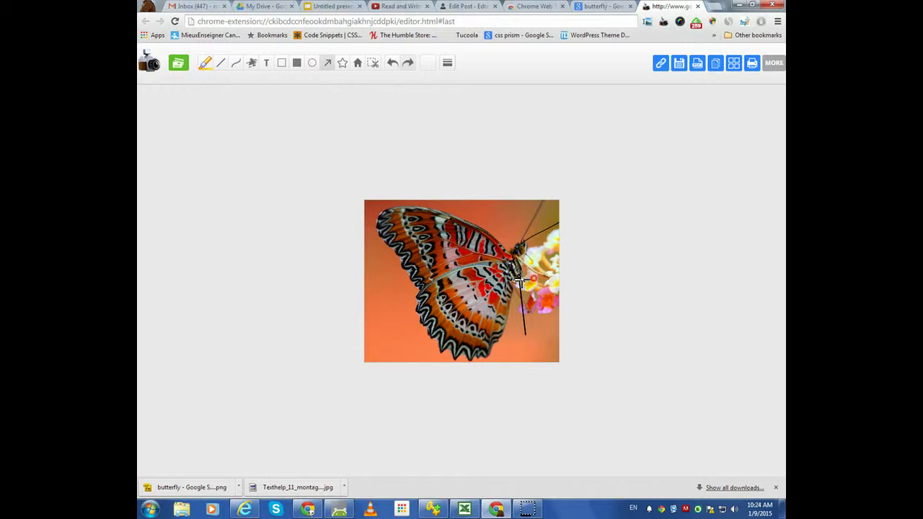
left_click_drag(519, 281, 515, 332)
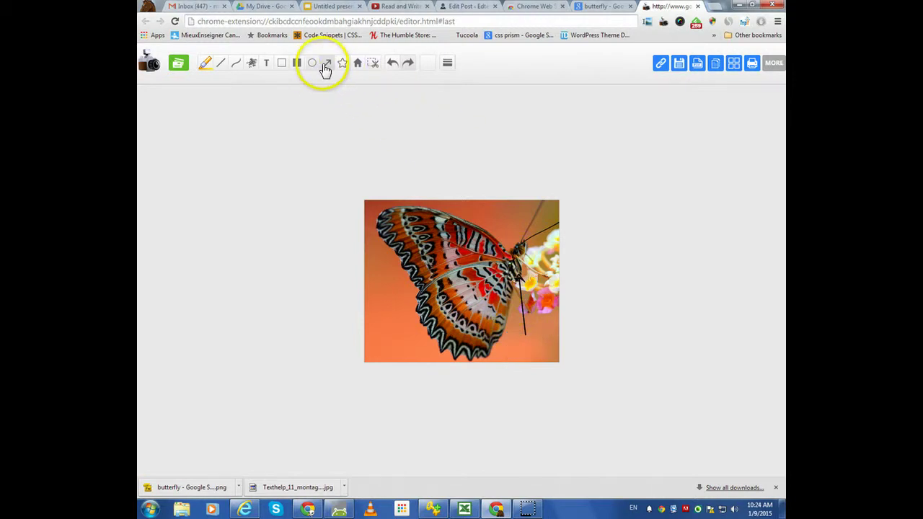
left_click(266, 63)
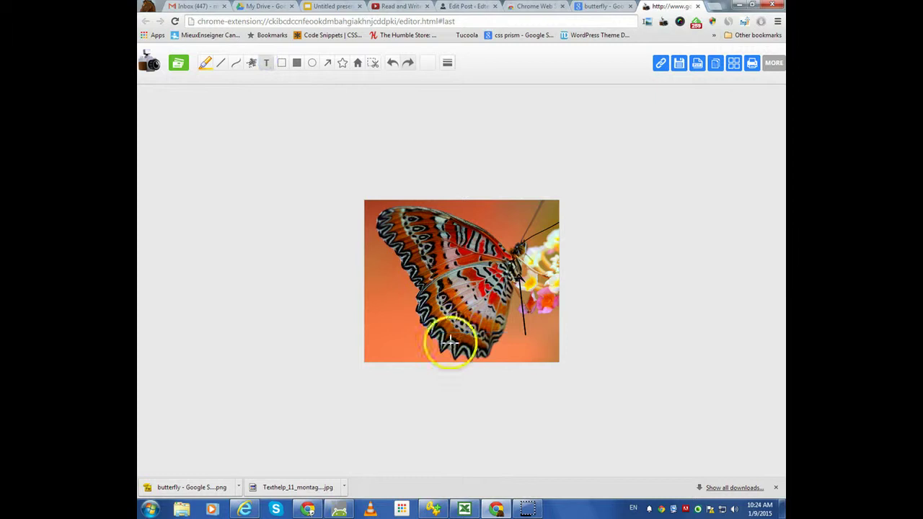
left_click(408, 335)
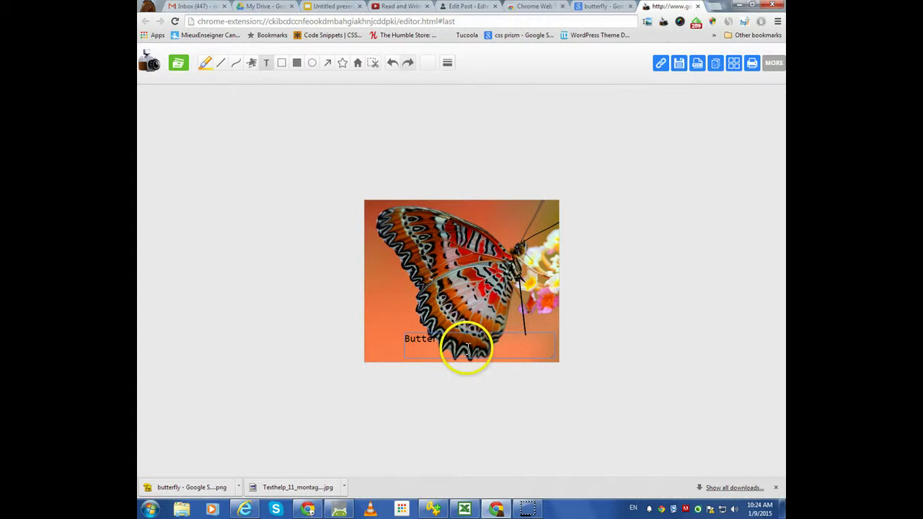
left_click(427, 62)
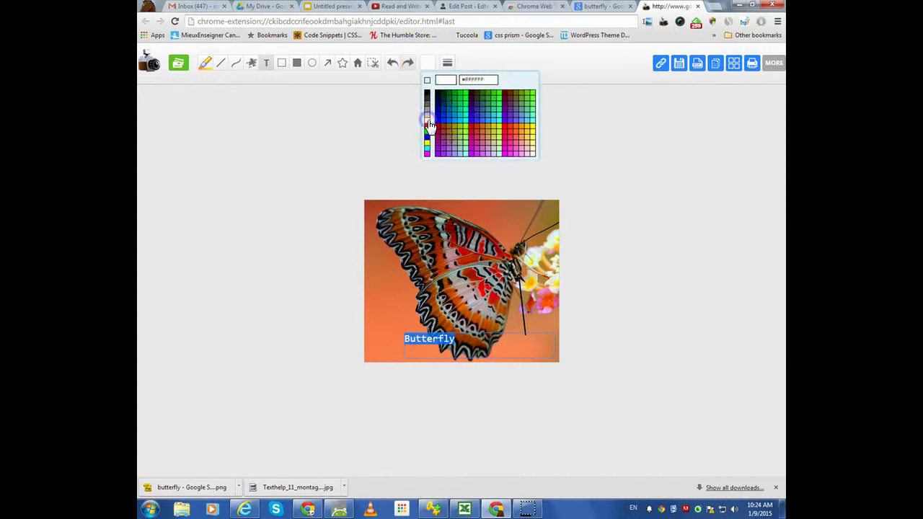
left_click(426, 117)
left_click(408, 339)
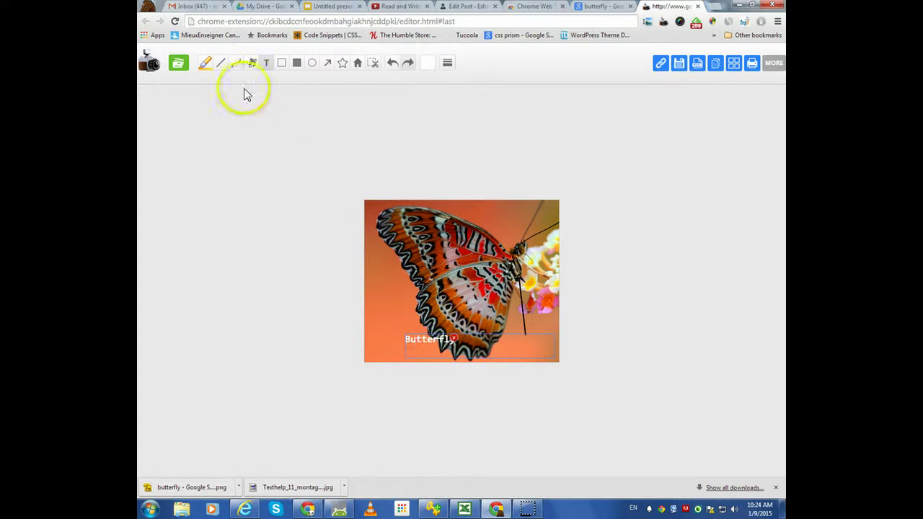
- Highlight the upper wing, undo and redo it, then save the annotated PNG
left_click(208, 68)
mouse_move(440, 230)
left_mouse_down()
mouse_move(414, 237)
mouse_move(483, 255)
mouse_move(478, 261)
left_mouse_up()
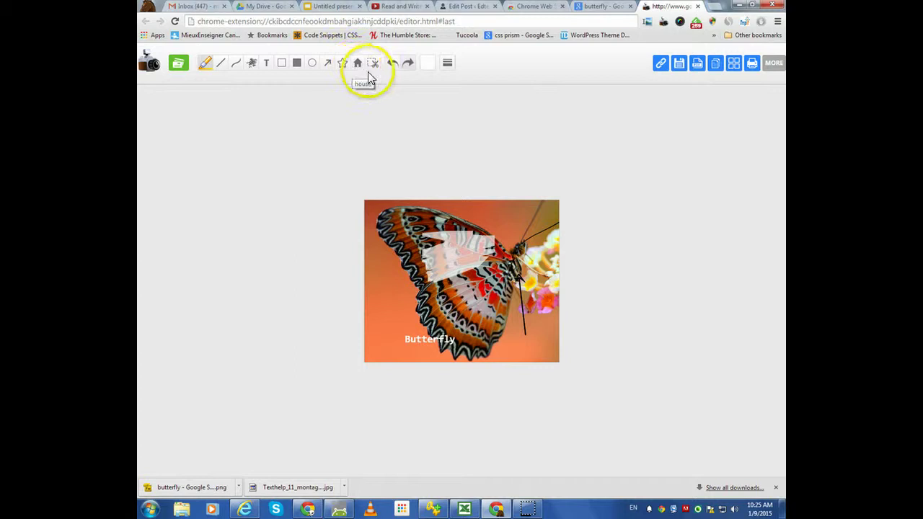
left_click(393, 66)
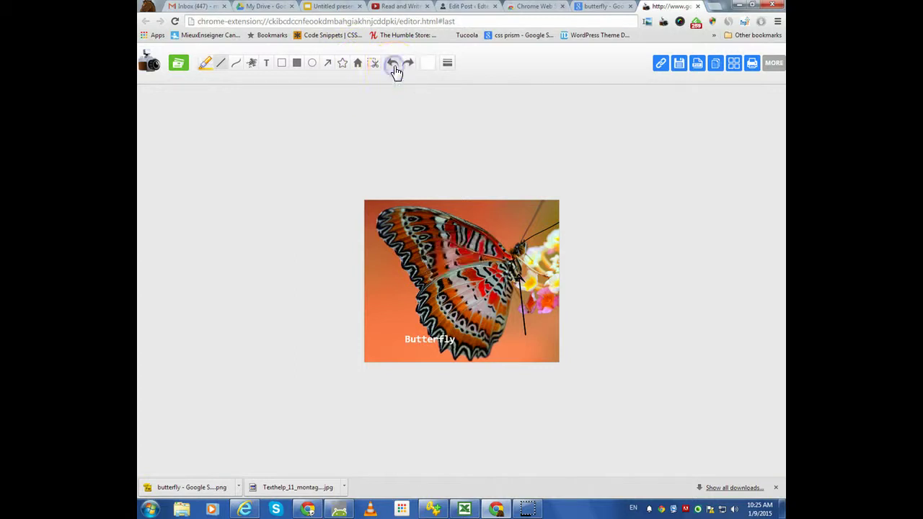
left_click(405, 65)
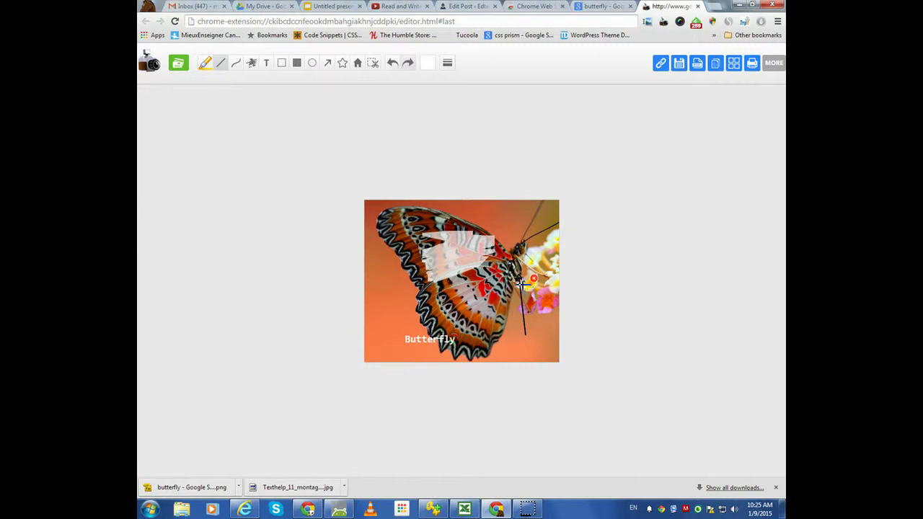
left_click(679, 65)
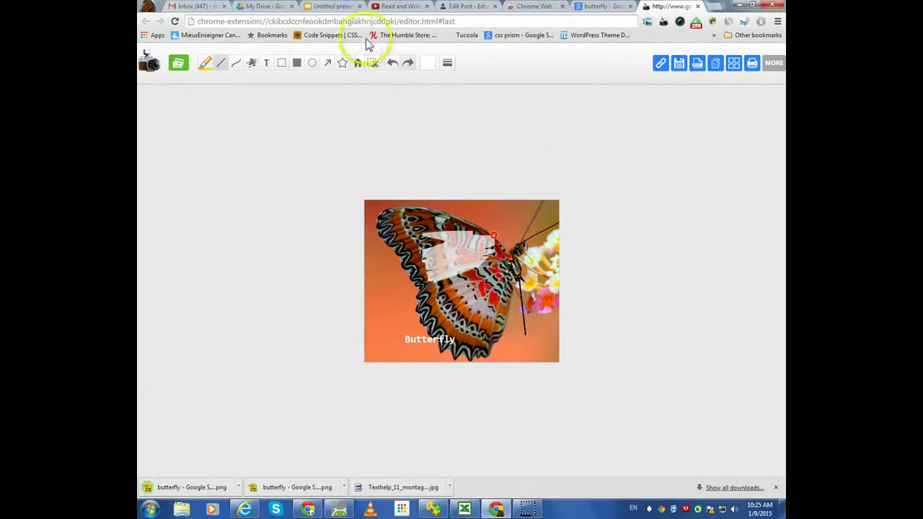
left_click(324, 7)
- Drop the annotated butterfly PNG beside the first image on Slide One, then return to the editor
left_click_drag(193, 487, 640, 296)
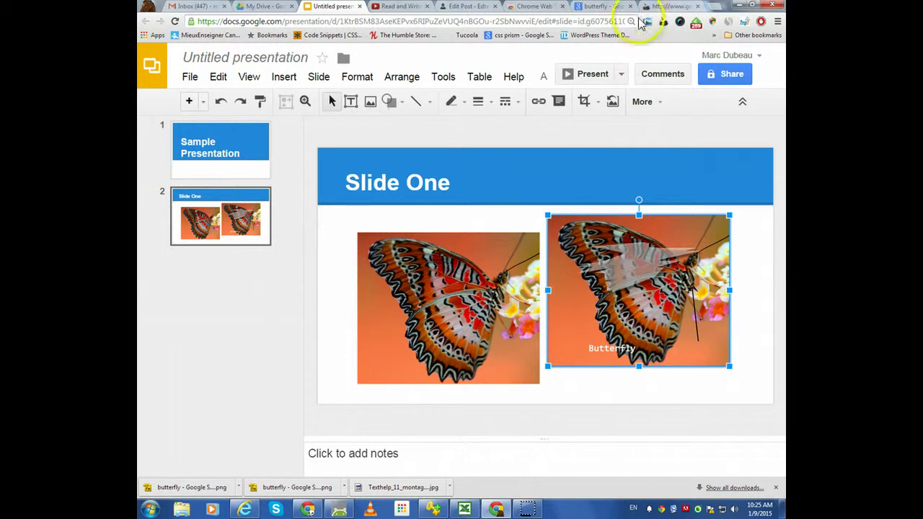
left_click(657, 7)
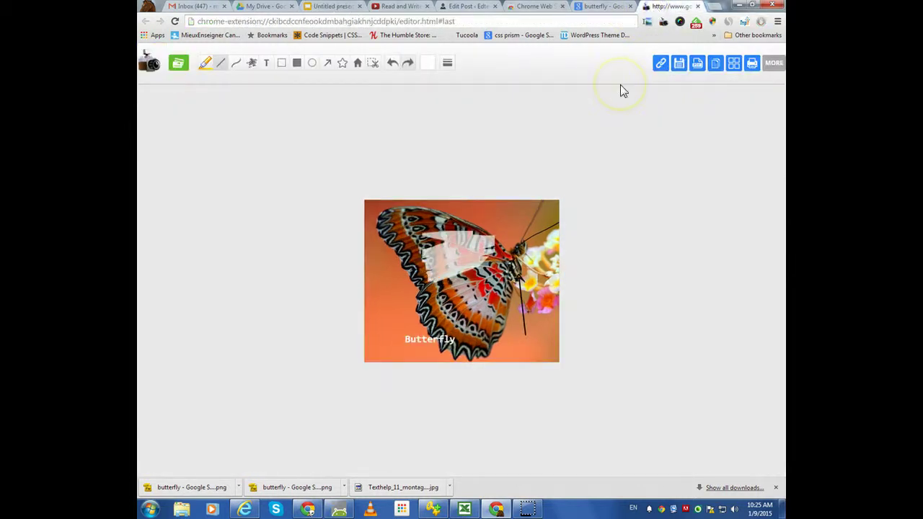